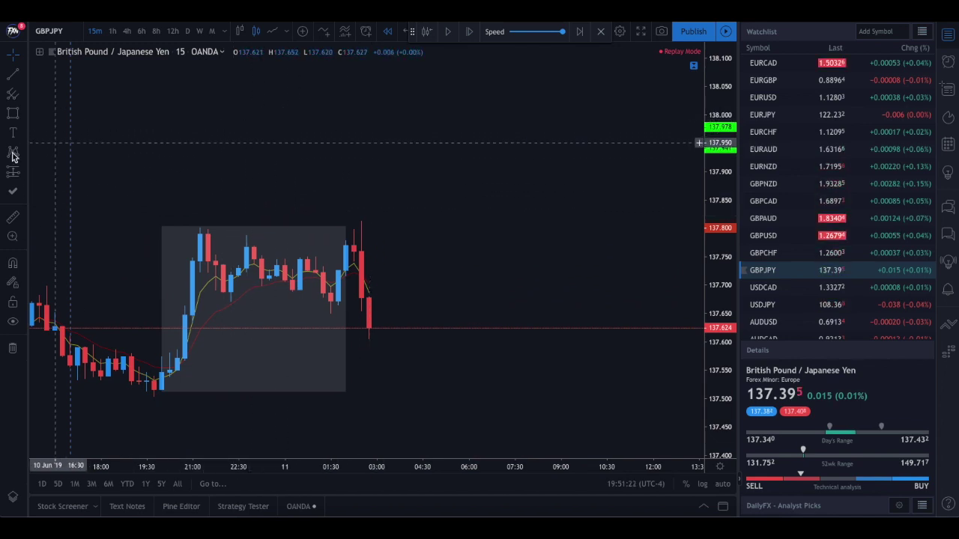
# Brush an M-shaped double-top path over the candles in the shaded range twice, erasing each stroke.
pyautogui.click(24, 118)
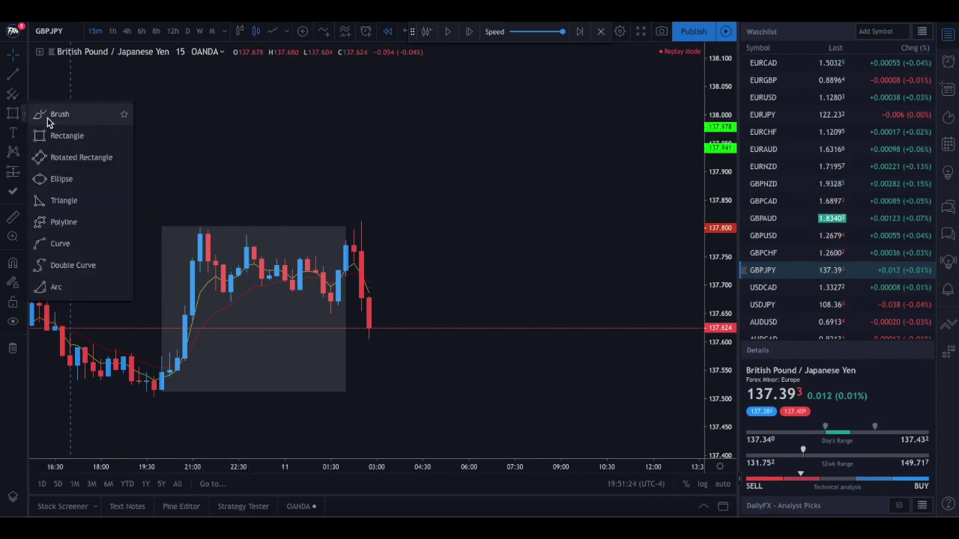
pyautogui.click(54, 111)
pyautogui.moveTo(143, 402)
pyautogui.mouseDown()
pyautogui.moveTo(167, 370)
pyautogui.moveTo(208, 227)
pyautogui.moveTo(256, 285)
pyautogui.moveTo(332, 313)
pyautogui.moveTo(357, 221)
pyautogui.moveTo(377, 421)
pyautogui.mouseUp()
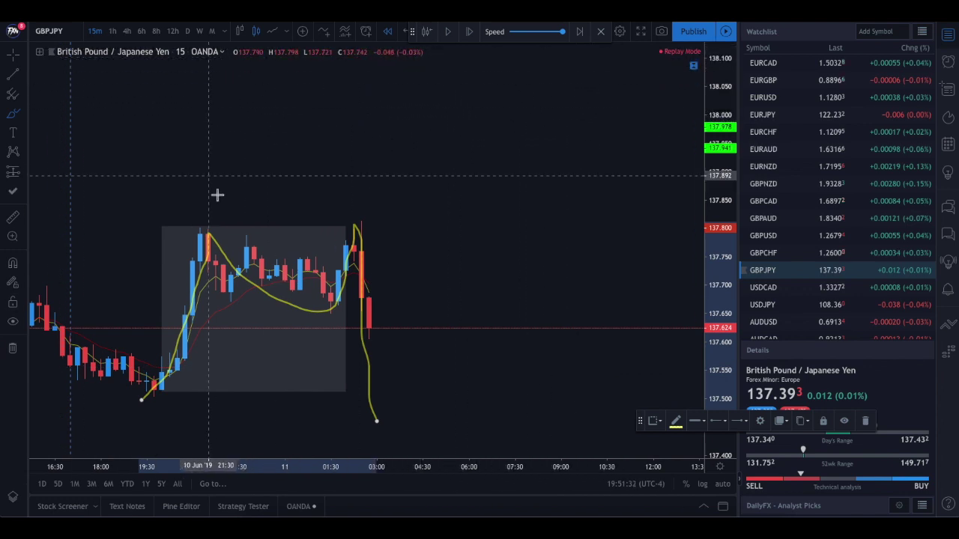
pyautogui.press('Delete')
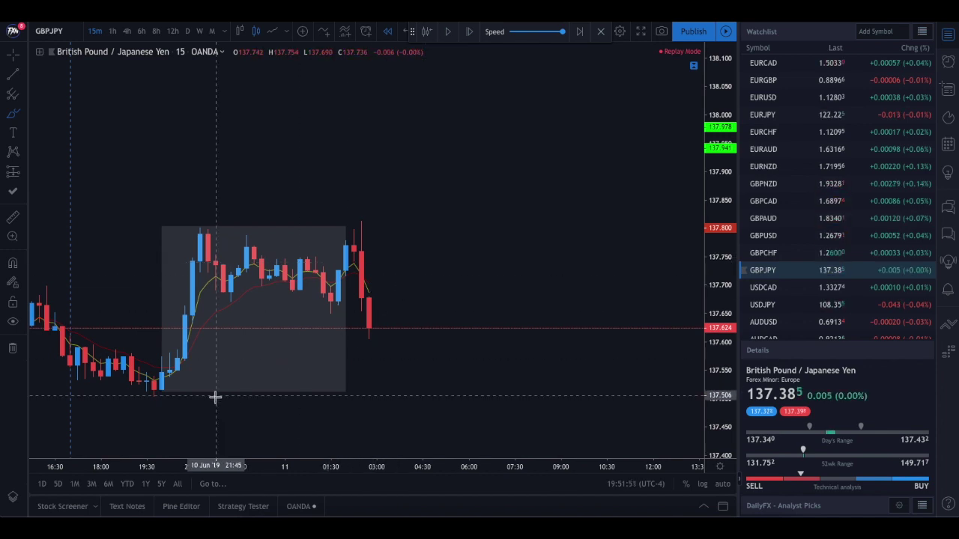
pyautogui.moveTo(112, 418)
pyautogui.mouseDown()
pyautogui.moveTo(214, 224)
pyautogui.moveTo(337, 278)
pyautogui.moveTo(377, 371)
pyautogui.mouseUp()
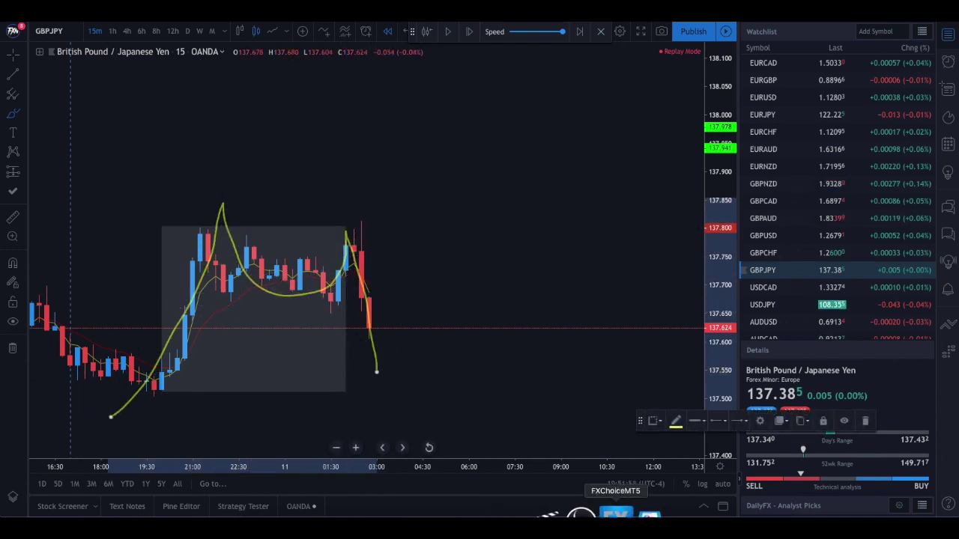
pyautogui.press('Delete')
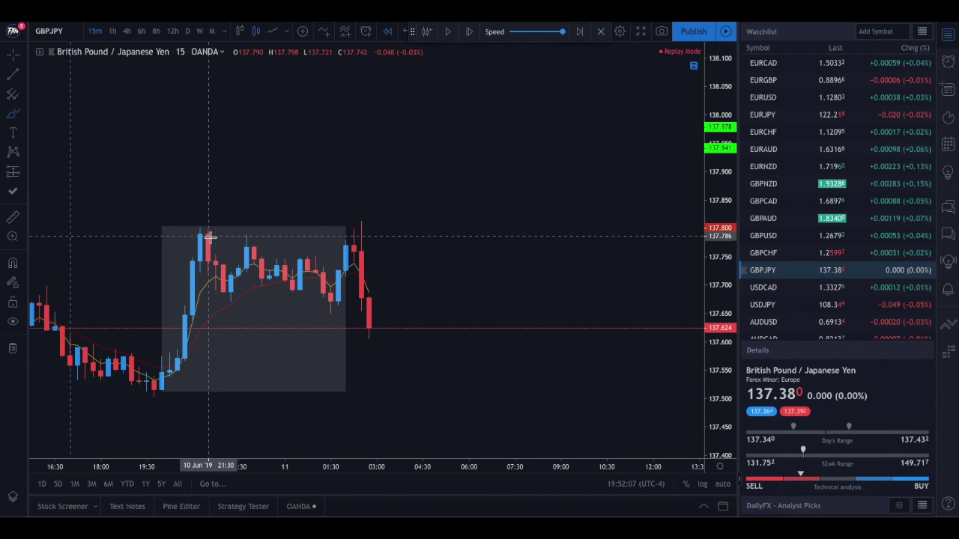
# Brush two lines along the range highs near 137.800 and an M-shaped path beneath them, and erase all three strokes.
pyautogui.moveTo(90, 227); pyautogui.dragTo(537, 241)
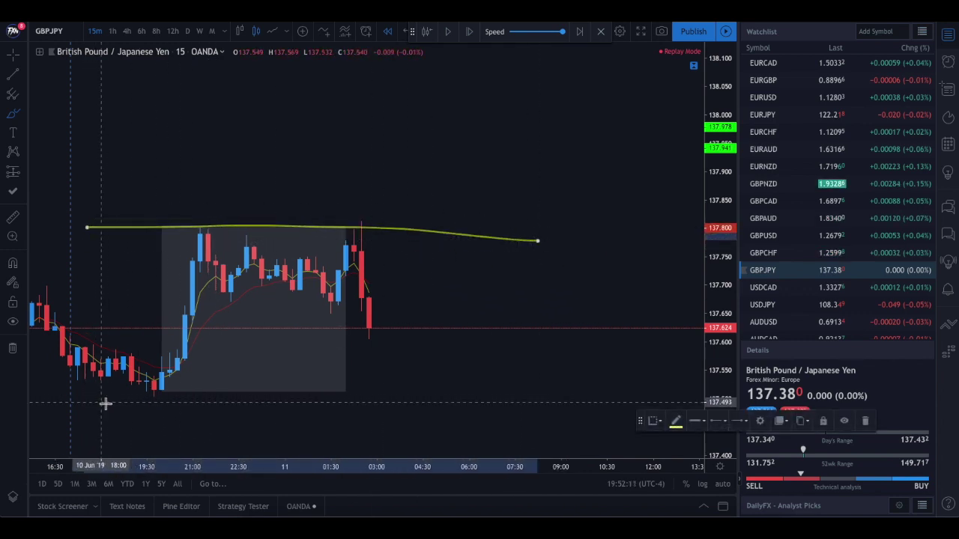
pyautogui.moveTo(128, 229); pyautogui.dragTo(431, 224)
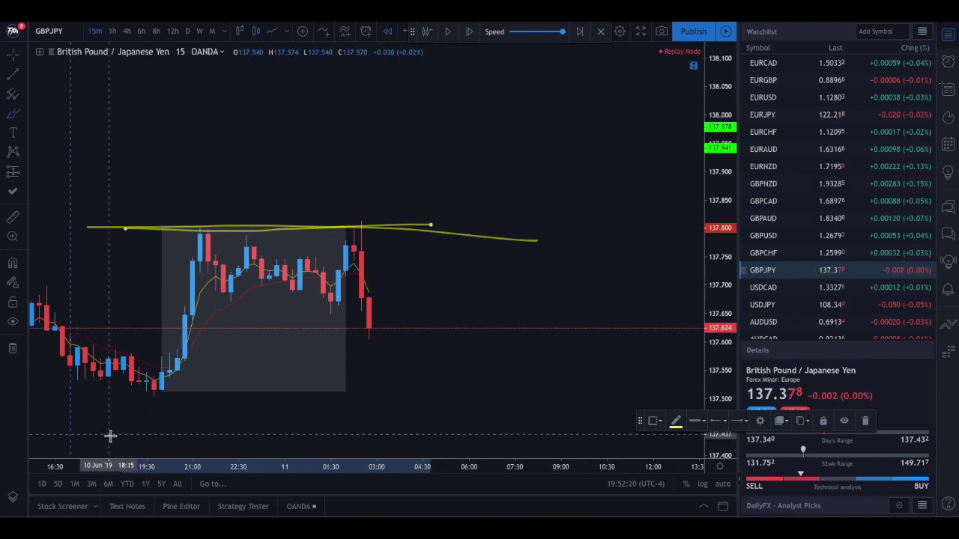
pyautogui.moveTo(112, 434)
pyautogui.mouseDown()
pyautogui.moveTo(177, 263)
pyautogui.moveTo(207, 272)
pyautogui.moveTo(372, 236)
pyautogui.moveTo(415, 424)
pyautogui.mouseUp()
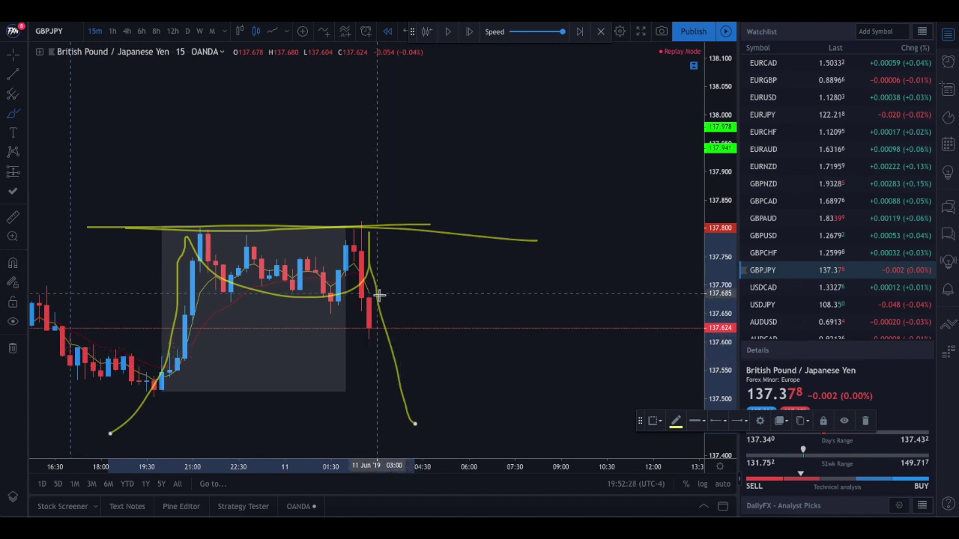
pyautogui.press('Delete')
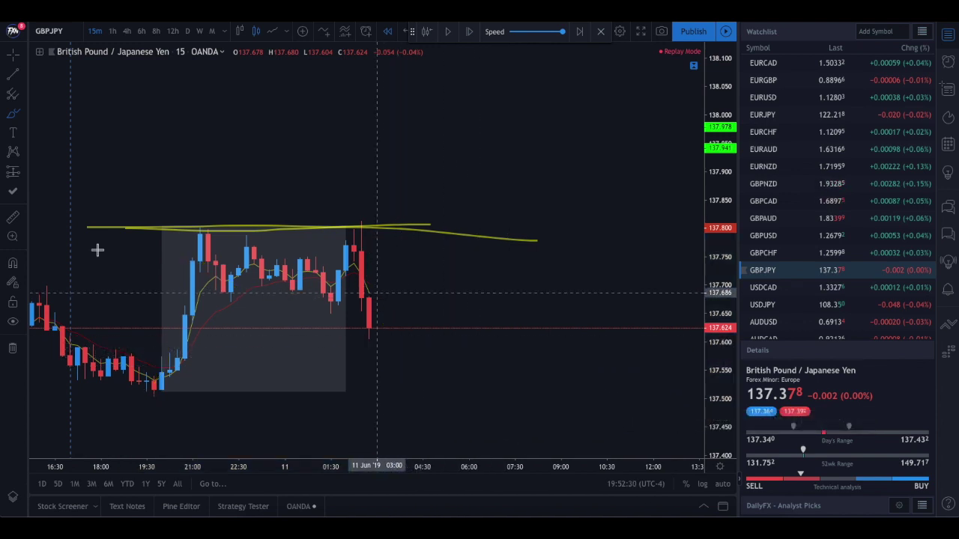
pyautogui.click(394, 236)
pyautogui.press('Delete')
pyautogui.click(393, 226)
pyautogui.press('Delete')
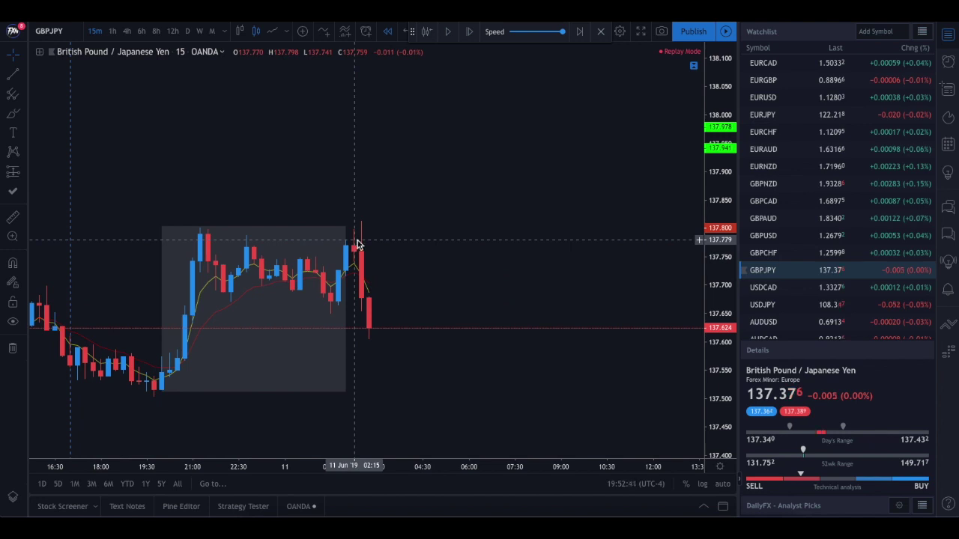
# Place a horizontal ray starting at the 10 Jun 17:30 candle and adjust its level to 137.647.
pyautogui.click(22, 78)
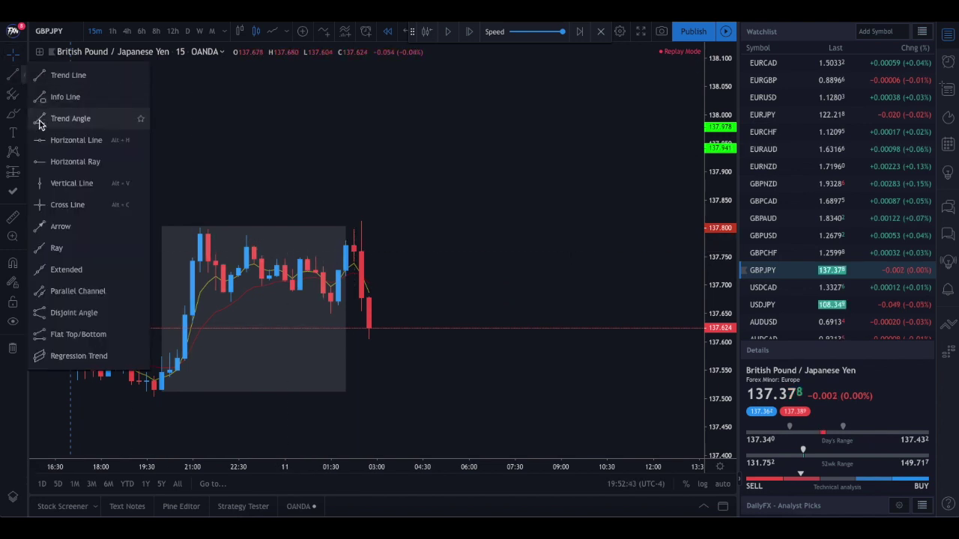
pyautogui.click(46, 163)
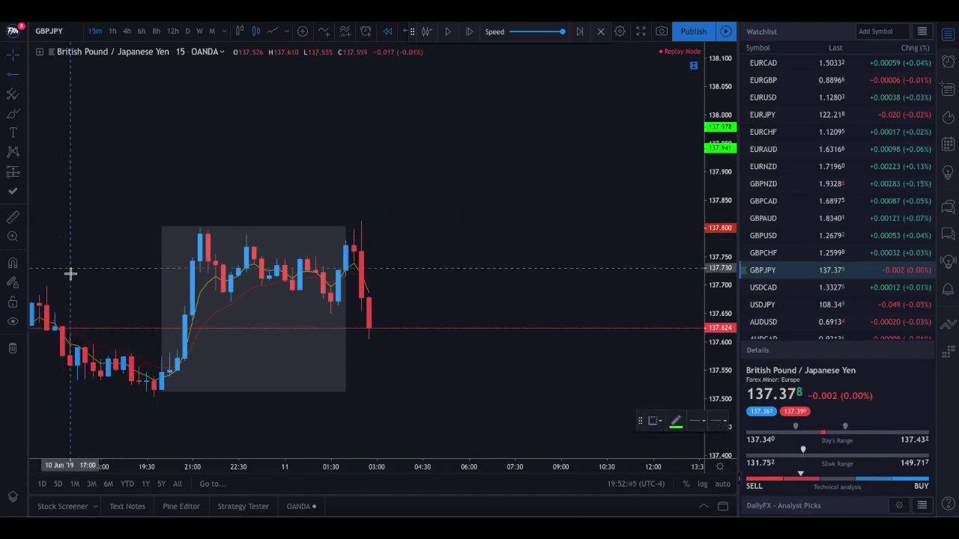
pyautogui.click(84, 319)
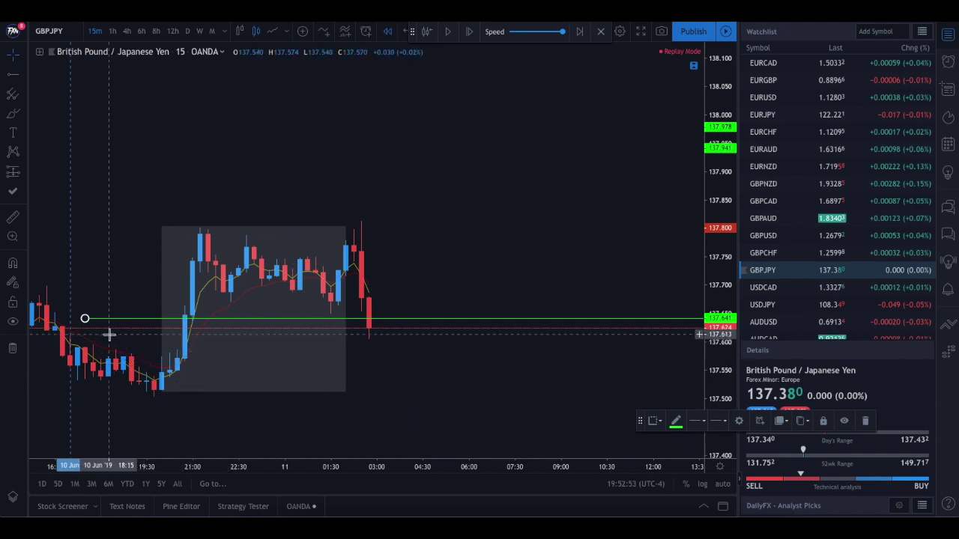
pyautogui.moveTo(85, 319); pyautogui.dragTo(85, 315)
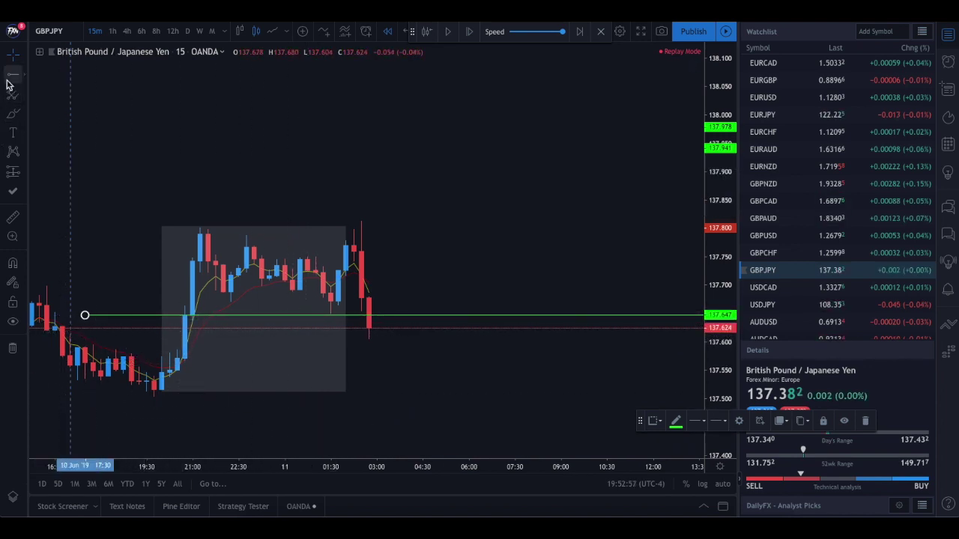
# Brush one path breaking down below the 137.647 ray and alternative paths rebounding upward, and erase all of them.
pyautogui.click(13, 114)
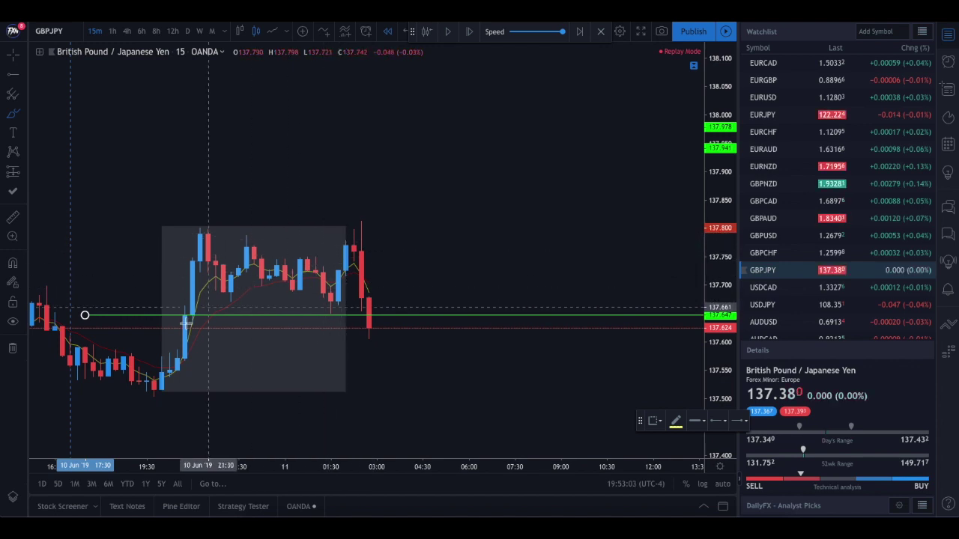
pyautogui.moveTo(141, 382)
pyautogui.mouseDown()
pyautogui.moveTo(205, 251)
pyautogui.moveTo(265, 295)
pyautogui.moveTo(370, 229)
pyautogui.moveTo(404, 458)
pyautogui.mouseUp()
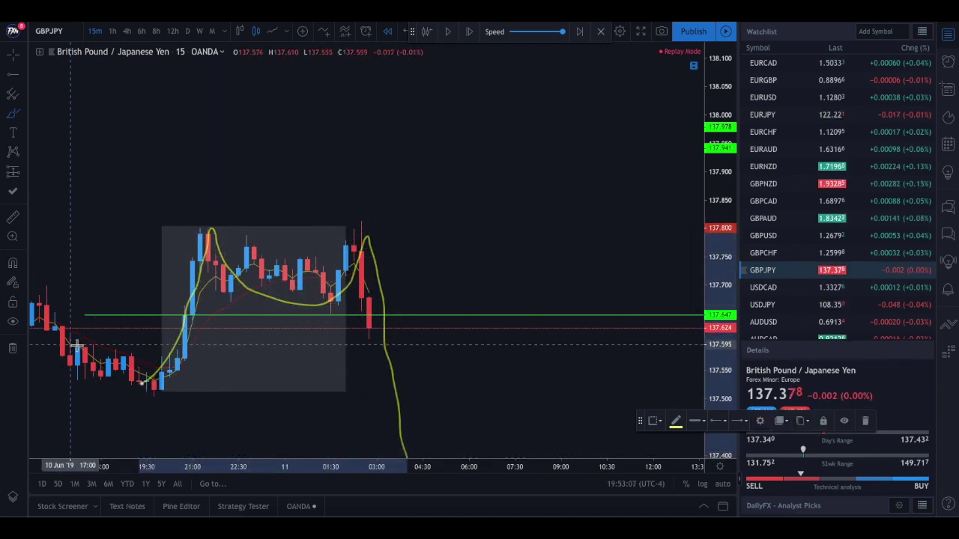
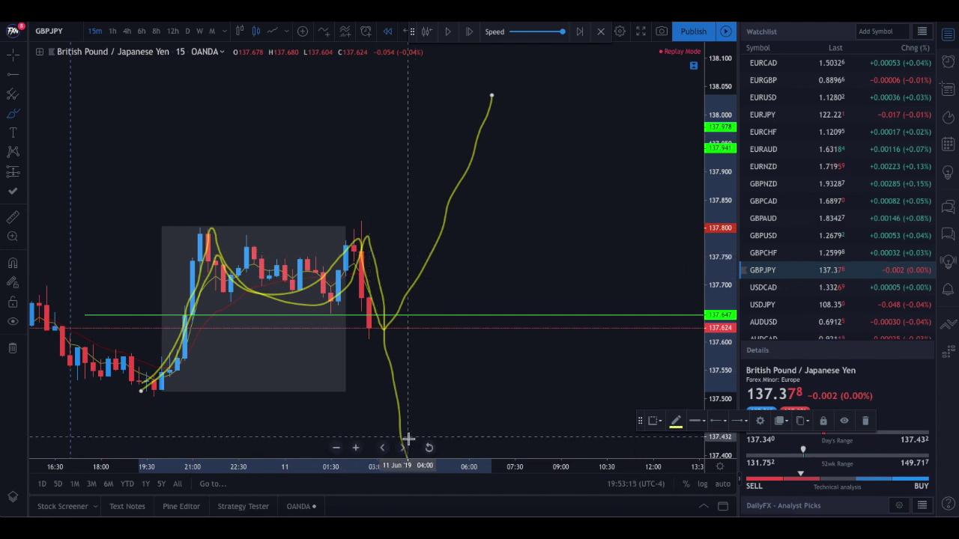
pyautogui.hotkey('ctrl', 'z')
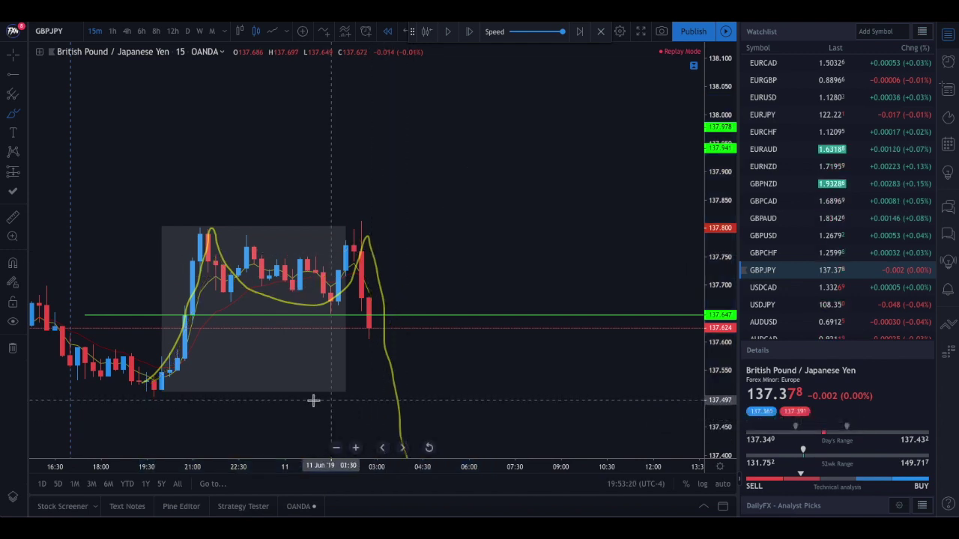
pyautogui.moveTo(128, 392)
pyautogui.mouseDown()
pyautogui.moveTo(205, 203)
pyautogui.moveTo(295, 285)
pyautogui.moveTo(351, 222)
pyautogui.moveTo(397, 322)
pyautogui.moveTo(417, 272)
pyautogui.moveTo(456, 312)
pyautogui.moveTo(483, 173)
pyautogui.mouseUp()
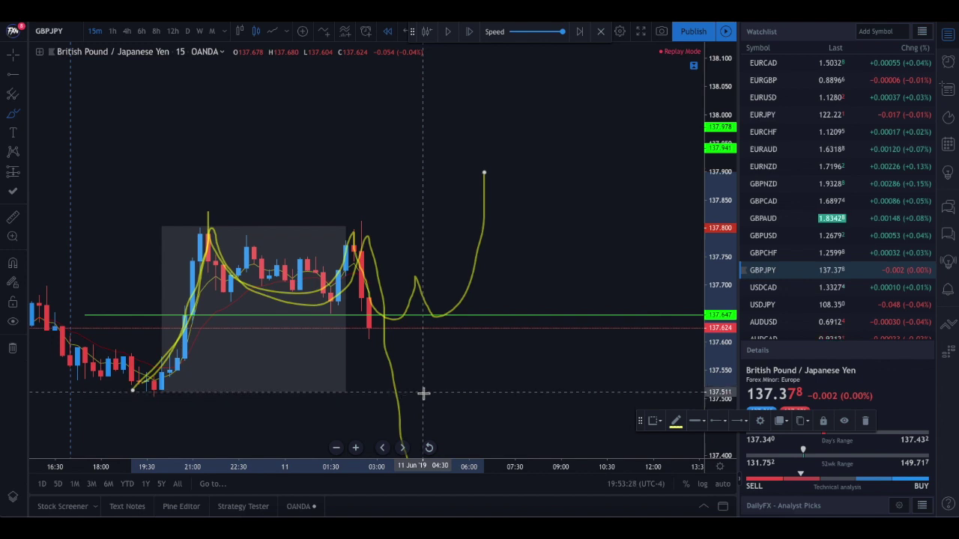
pyautogui.press('Delete')
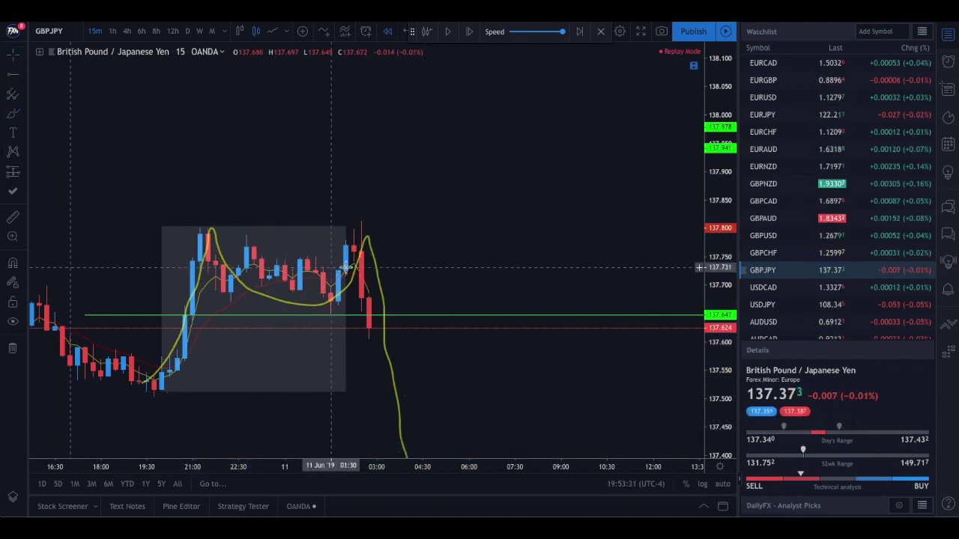
pyautogui.click(375, 259)
pyautogui.press('Delete')
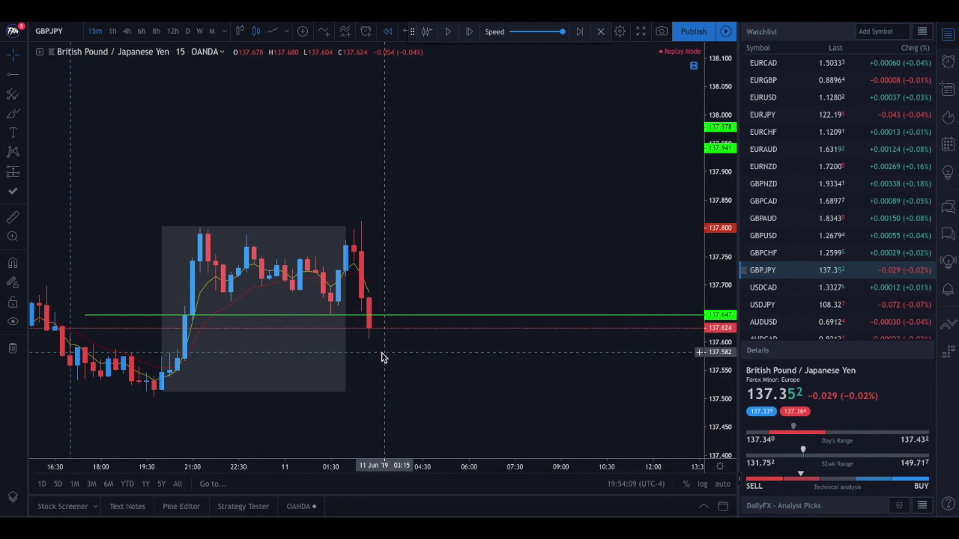
# Play the bar replay forward through the 11 Jun rally to the candles just before 07:30.
pyautogui.click(454, 35)
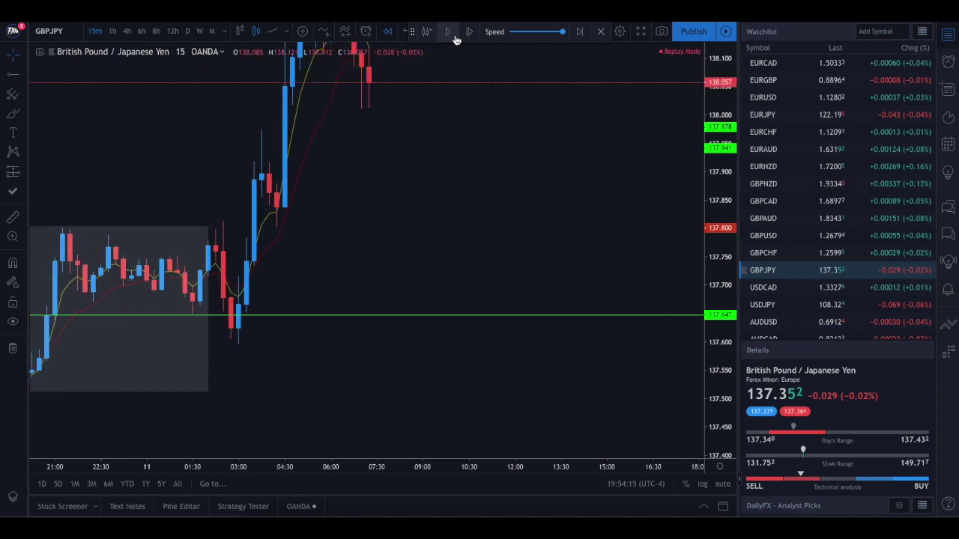
pyautogui.moveTo(120, 144); pyautogui.dragTo(257, 162)
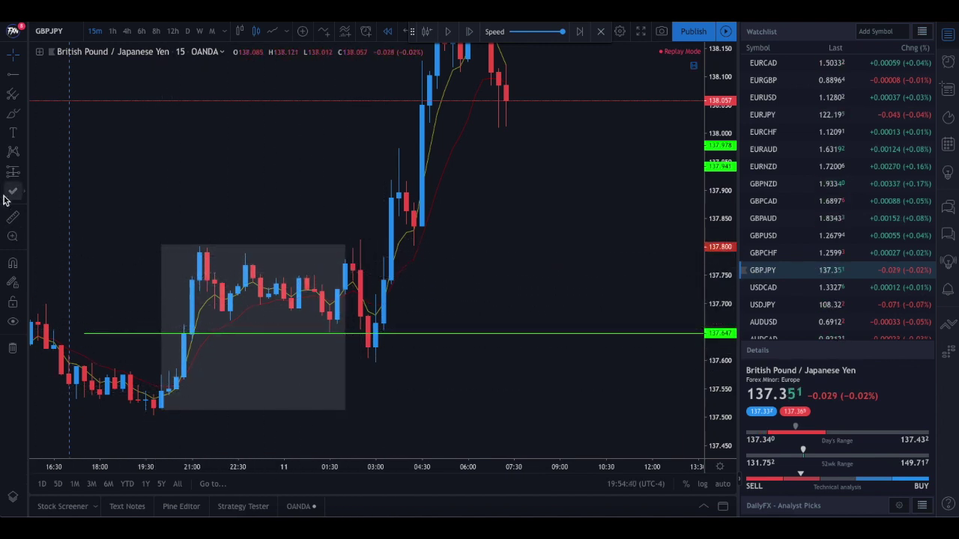
# Place a short position at 137.677 on the 11 Jun 02:30 candle with its stop at 137.824 and target at 137.363.
pyautogui.click(22, 175)
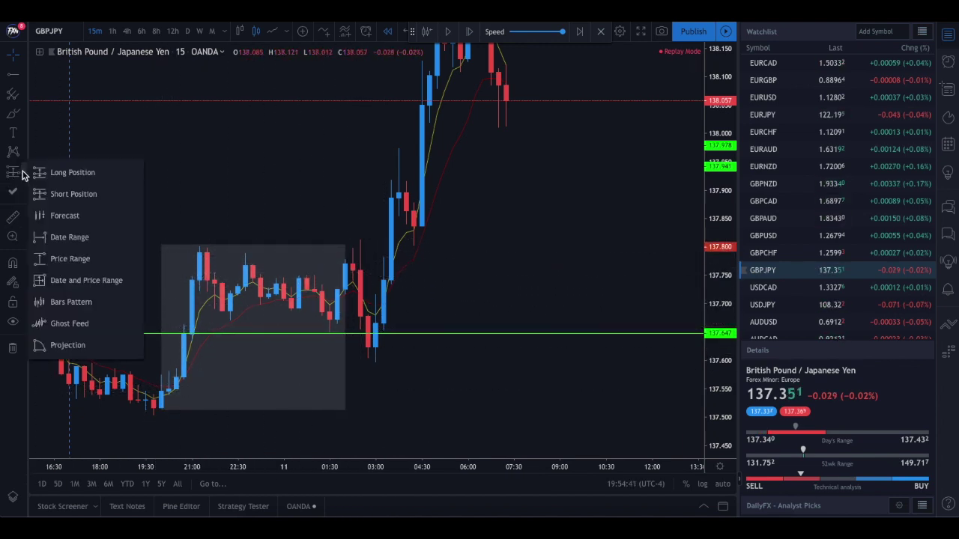
pyautogui.click(66, 194)
pyautogui.click(360, 317)
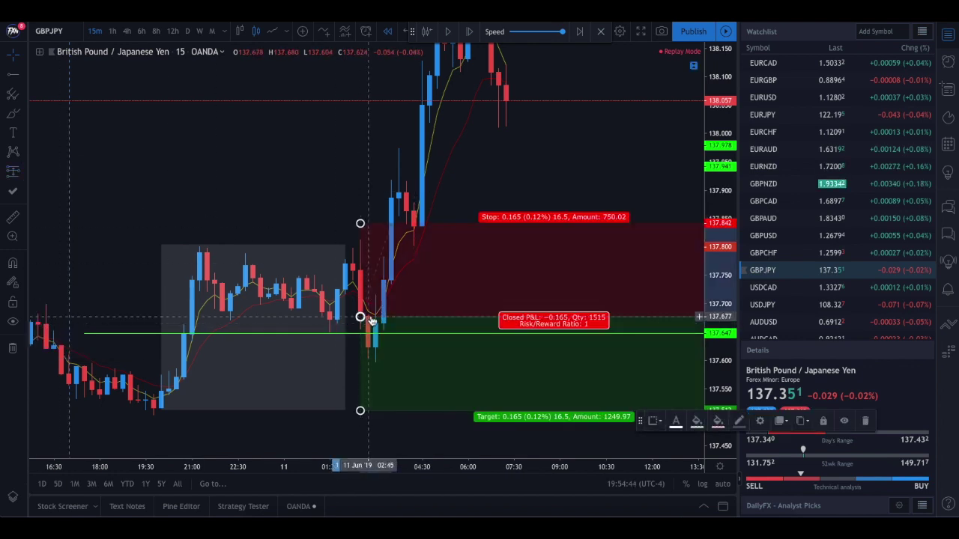
pyautogui.moveTo(359, 223); pyautogui.dragTo(360, 232)
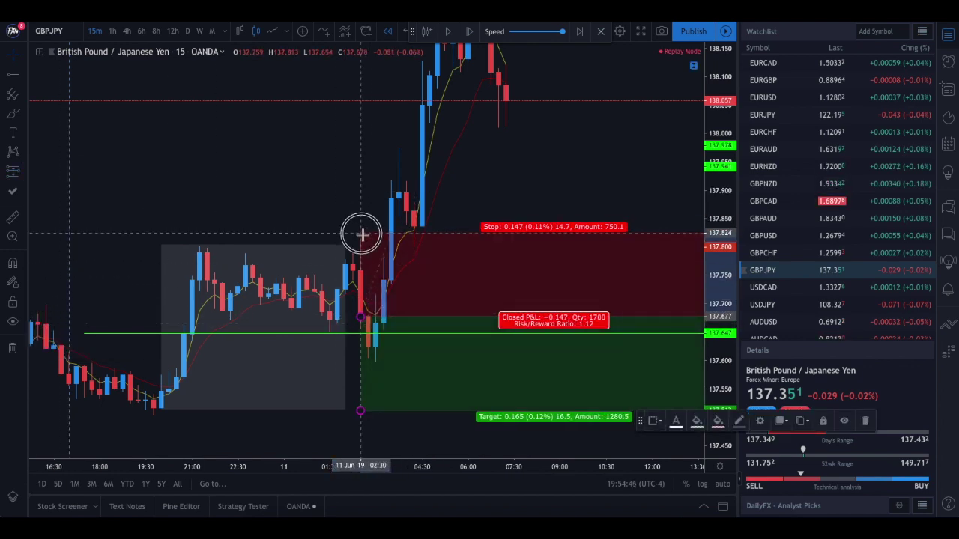
pyautogui.moveTo(360, 410); pyautogui.dragTo(362, 454)
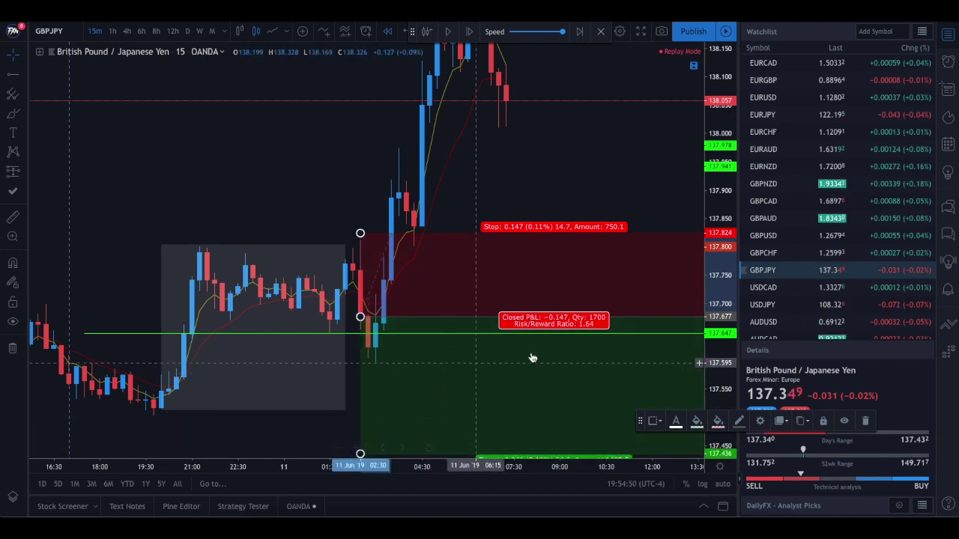
pyautogui.moveTo(705, 217); pyautogui.dragTo(708, 284)
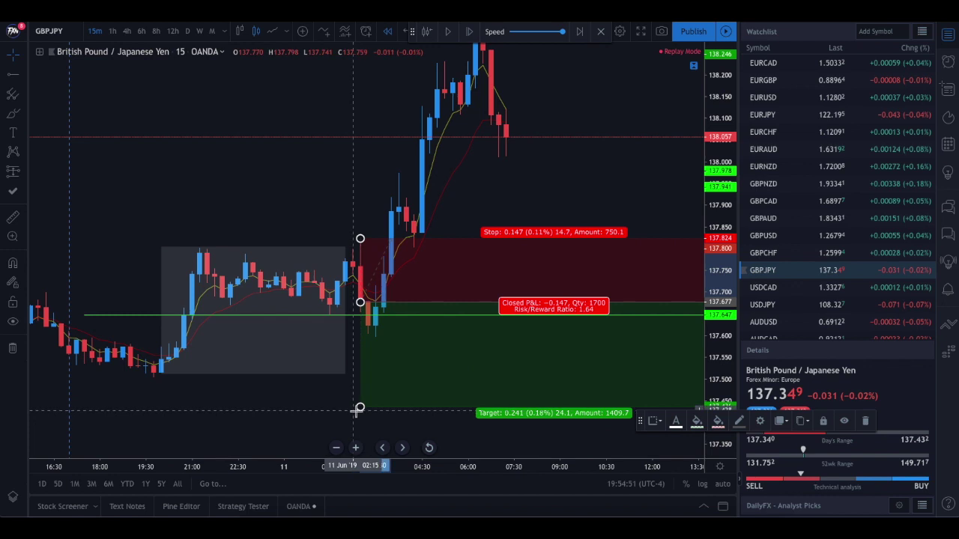
pyautogui.moveTo(361, 409); pyautogui.dragTo(364, 441)
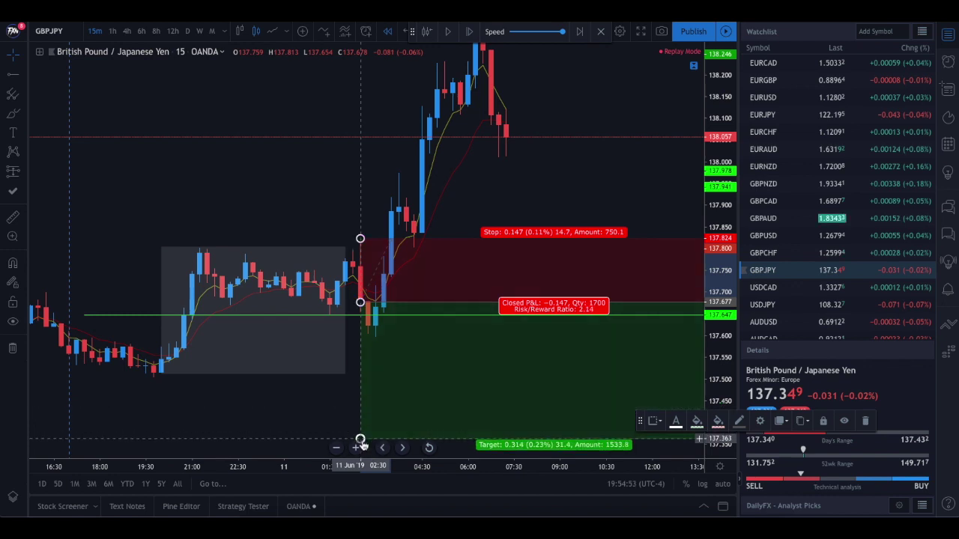
pyautogui.click(285, 402)
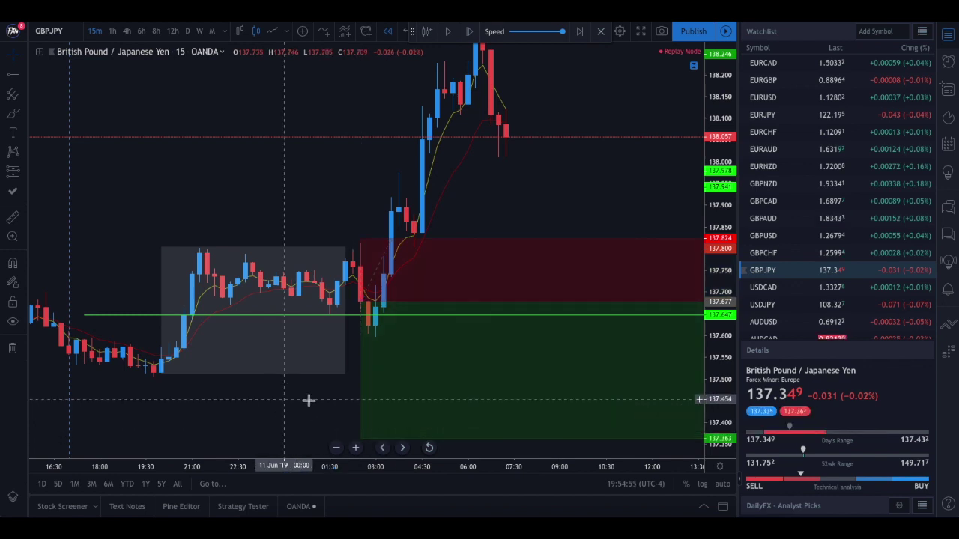
# Narrow the short position to end near 07:30, move its entry to 137.683 and set its stop at 137.823.
pyautogui.click(559, 337)
pyautogui.moveTo(361, 304)
pyautogui.mouseDown()
pyautogui.moveTo(592, 313)
pyautogui.moveTo(401, 314)
pyautogui.moveTo(368, 300)
pyautogui.mouseUp()
pyautogui.moveTo(361, 237); pyautogui.dragTo(363, 239)
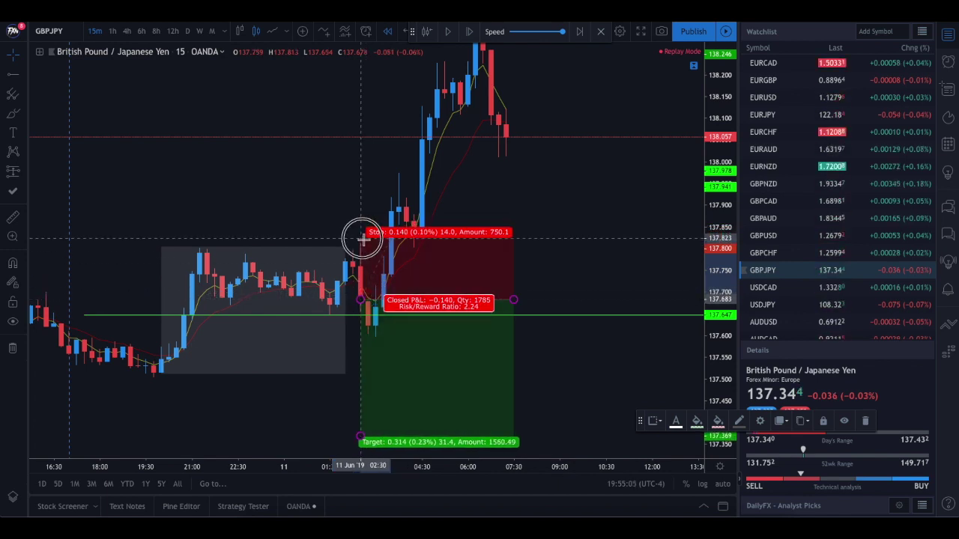
pyautogui.click(597, 265)
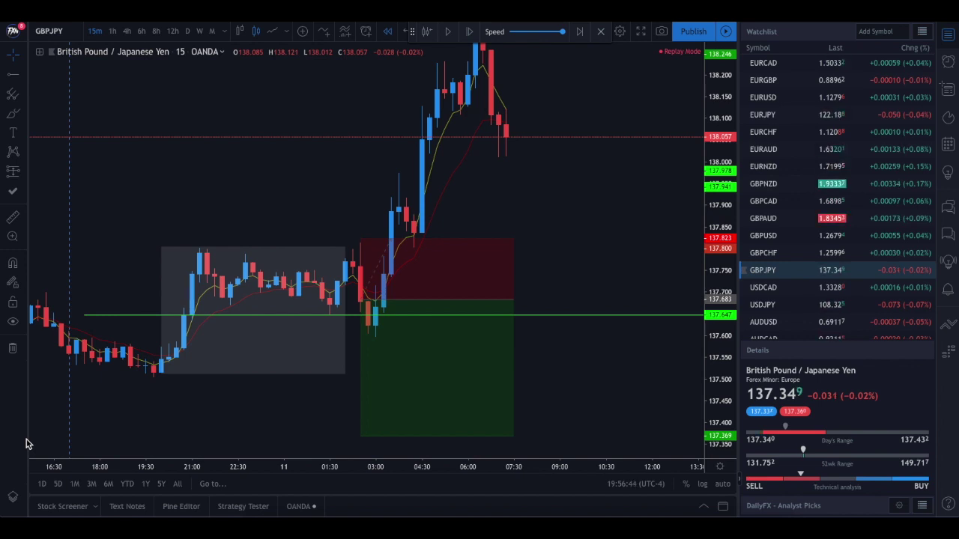
# Brush horizontal strokes across the short position's stop level and entry level, and erase both strokes.
pyautogui.click(13, 112)
pyautogui.moveTo(317, 241); pyautogui.dragTo(537, 240)
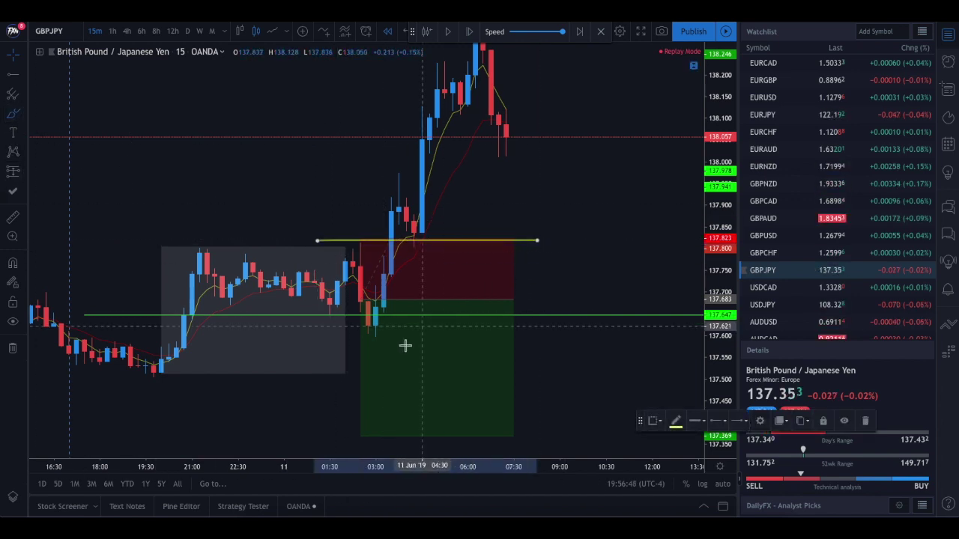
pyautogui.moveTo(347, 300); pyautogui.dragTo(530, 300)
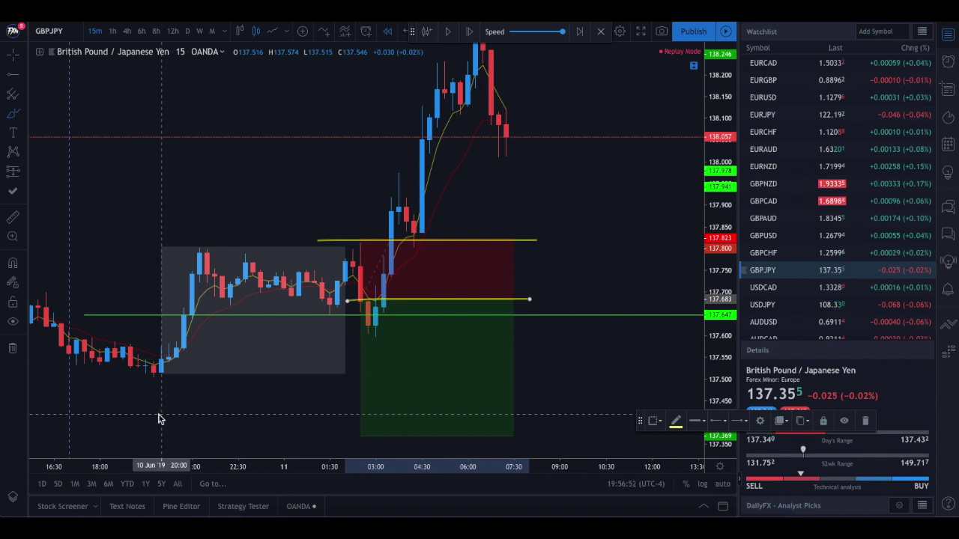
pyautogui.press('Delete')
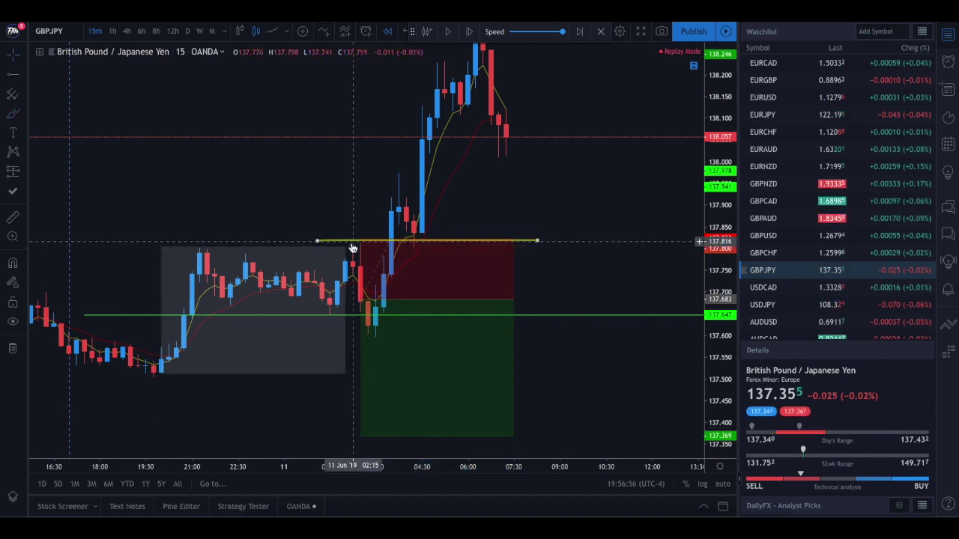
pyautogui.click(351, 247)
pyautogui.press('Delete')
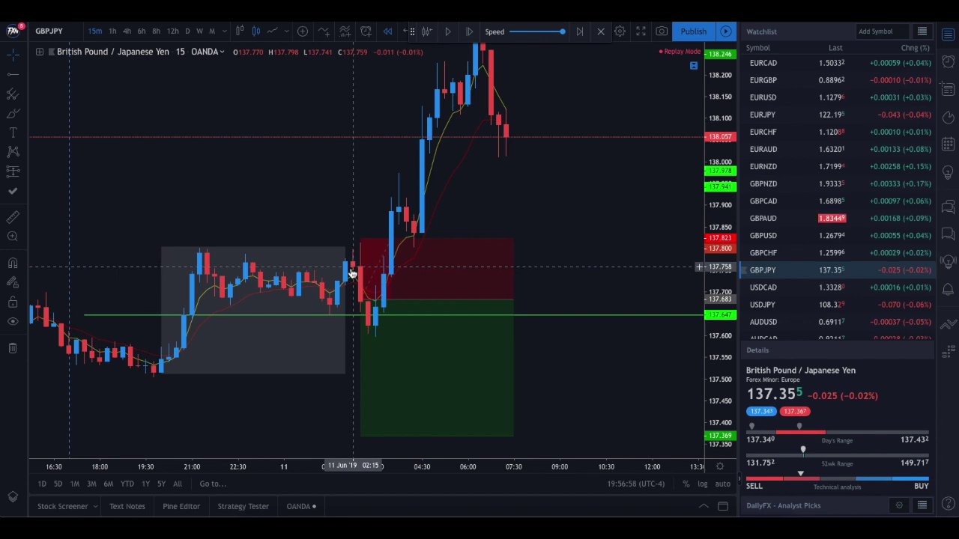
# Delete the short position and rewind the bar replay to the 11 Jun 02:45 candle.
pyautogui.click(415, 337)
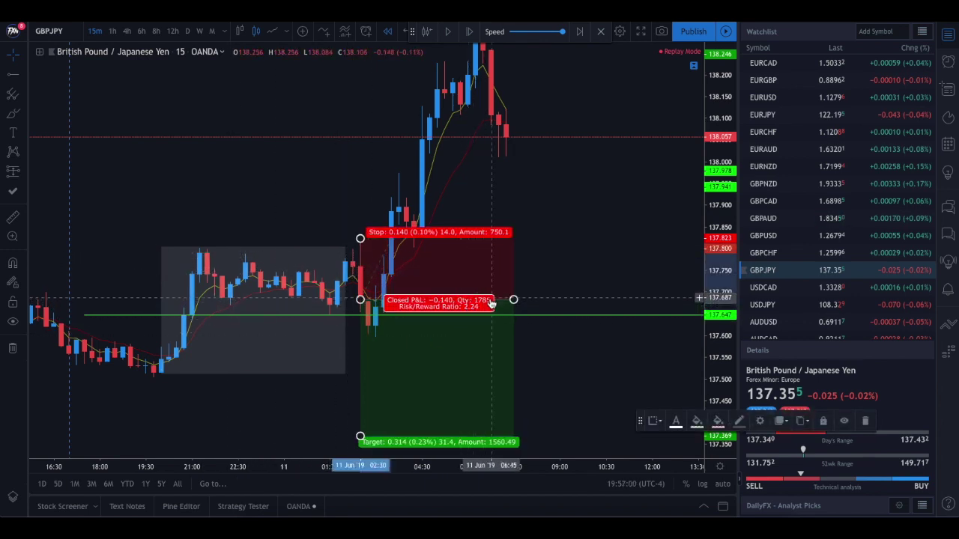
pyautogui.press('Delete')
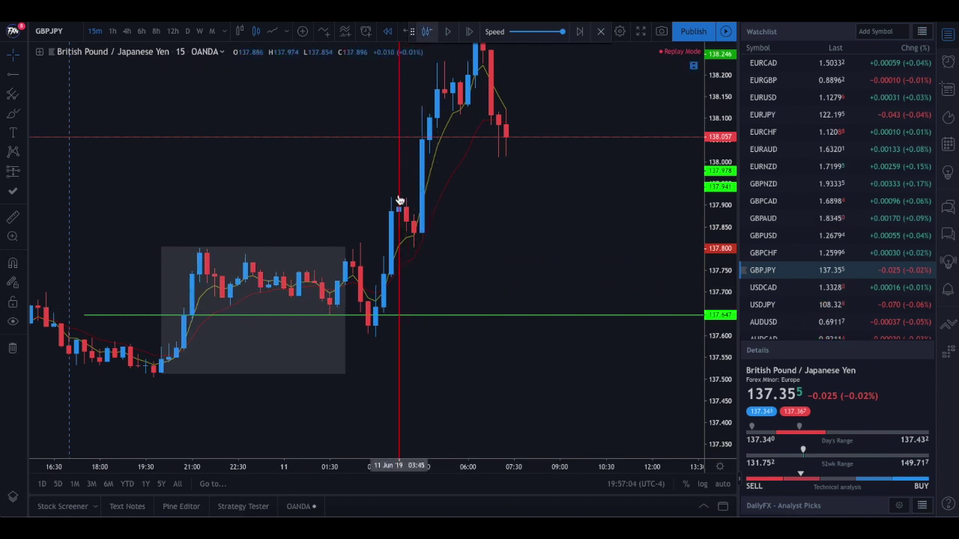
pyautogui.hscroll(-10, 430, 405)
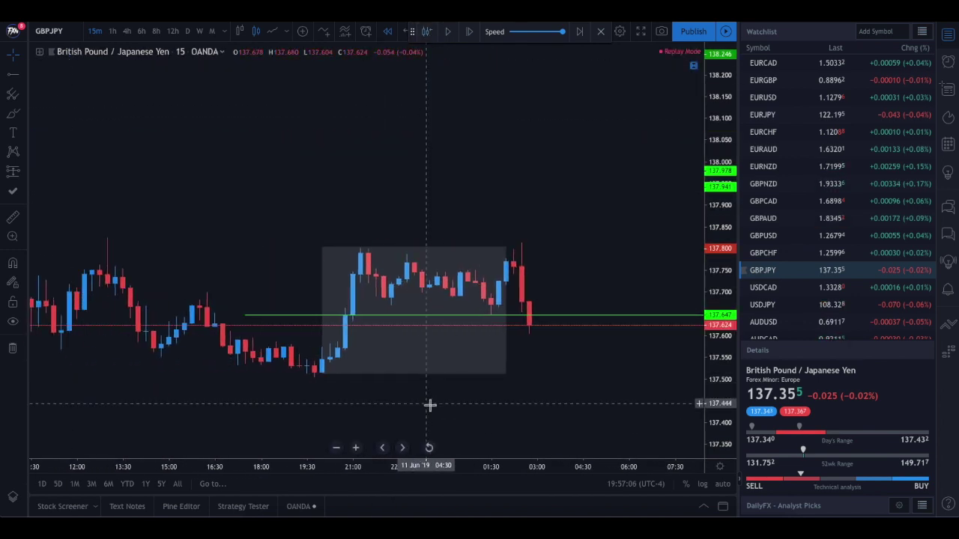
# Brush a W-shaped path from the 10 Jun high to about 138.05 and a second path rising from the range low, and erase both.
pyautogui.scroll(2, 478, 373)
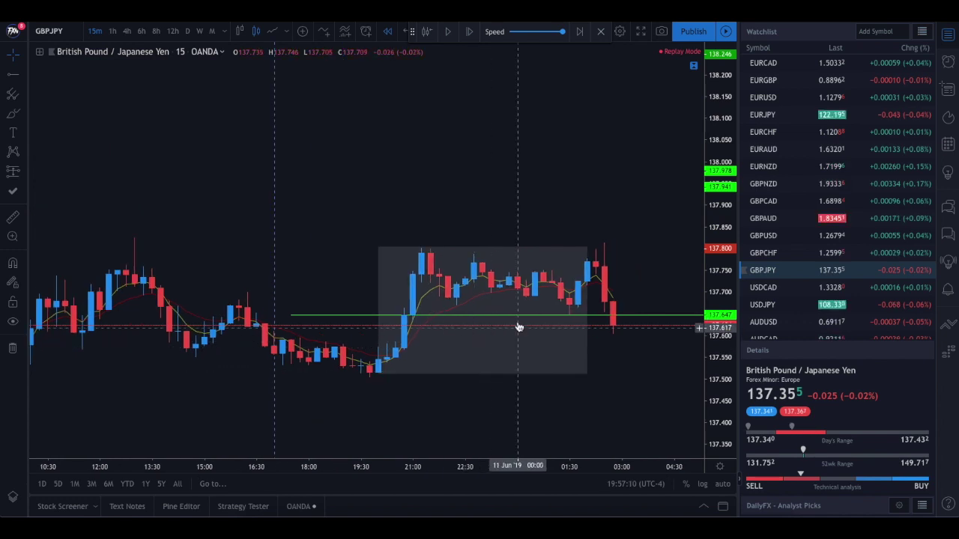
pyautogui.scroll(-5, 444, 353)
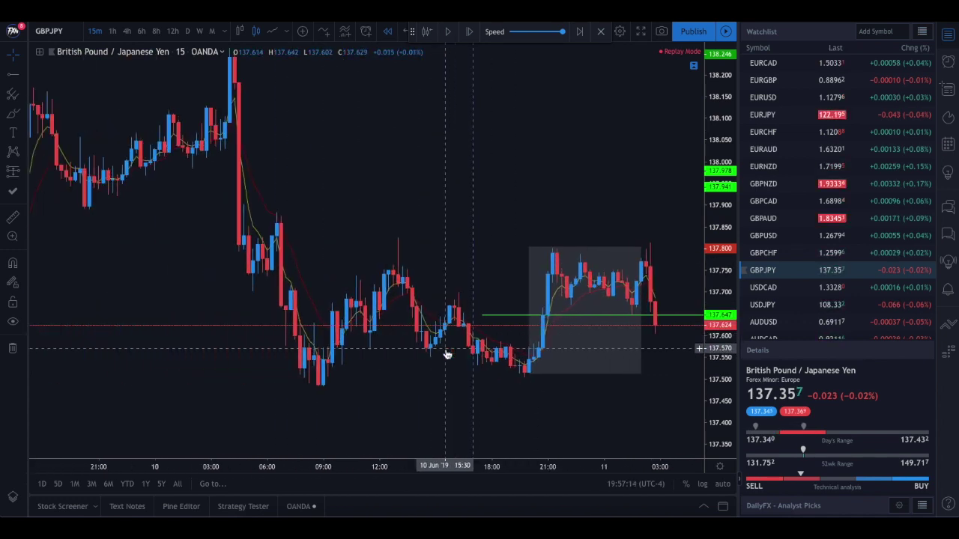
pyautogui.scroll(-1, 446, 355)
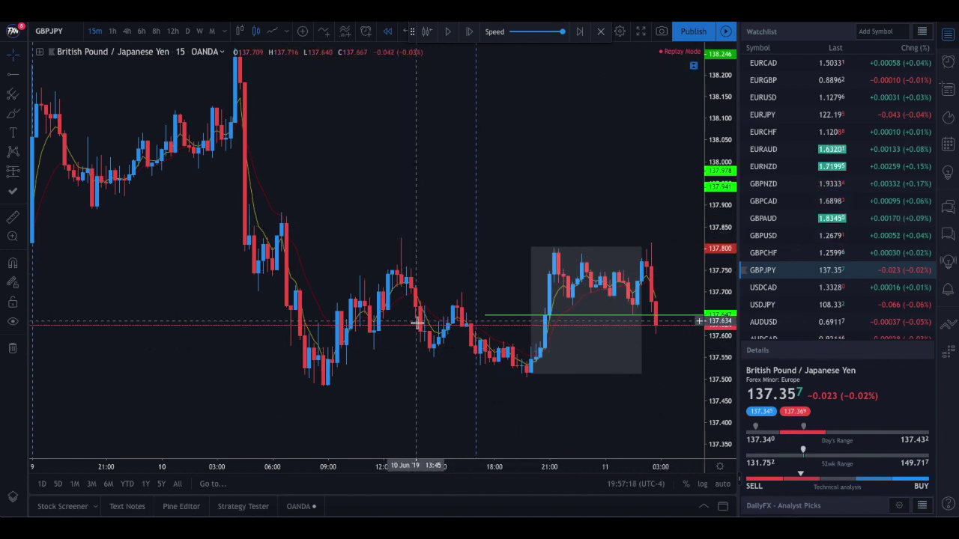
pyautogui.moveTo(236, 74)
pyautogui.mouseDown()
pyautogui.moveTo(295, 389)
pyautogui.moveTo(381, 270)
pyautogui.moveTo(494, 327)
pyautogui.moveTo(541, 390)
pyautogui.moveTo(704, 137)
pyautogui.mouseUp()
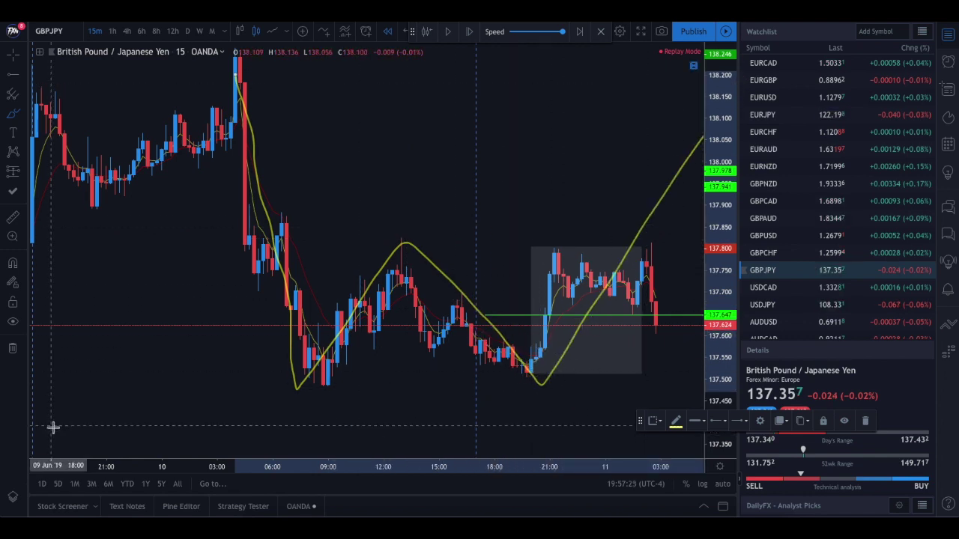
pyautogui.moveTo(528, 367)
pyautogui.mouseDown()
pyautogui.moveTo(575, 264)
pyautogui.moveTo(642, 252)
pyautogui.moveTo(666, 321)
pyautogui.moveTo(704, 139)
pyautogui.mouseUp()
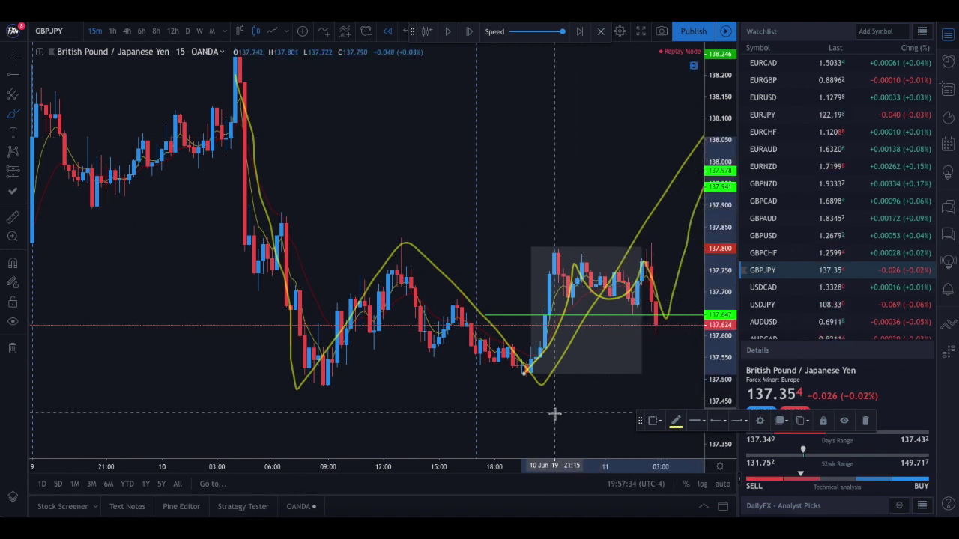
pyautogui.press('Delete')
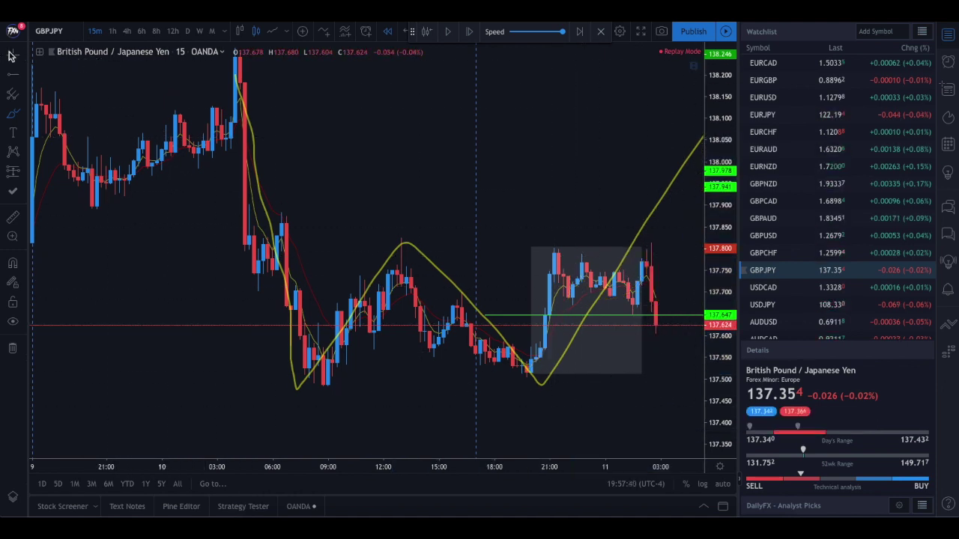
pyautogui.click(454, 285)
pyautogui.press('Delete')
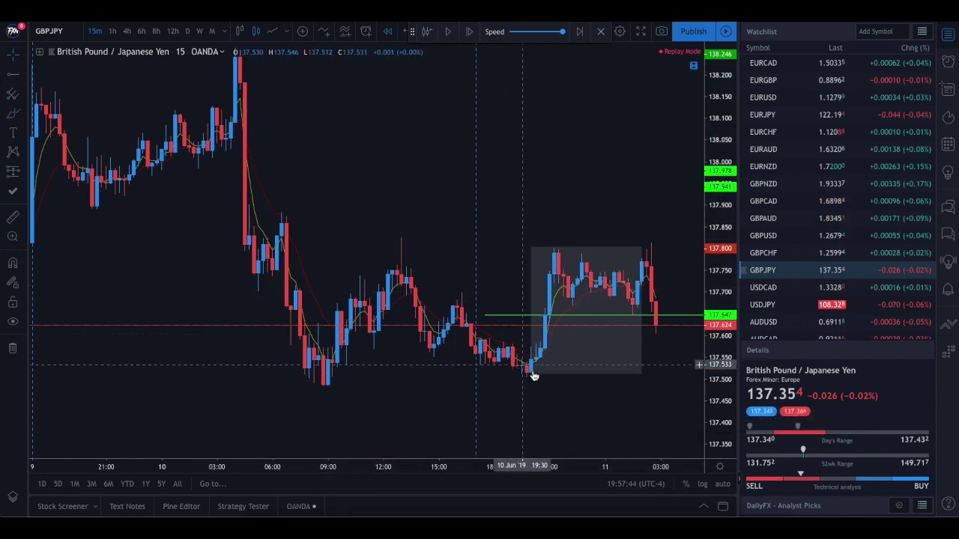
# Restore the oscillator pane below the price chart and examine its lines around the 11 Jun 02:45 candle.
pyautogui.moveTo(597, 392); pyautogui.dragTo(434, 394)
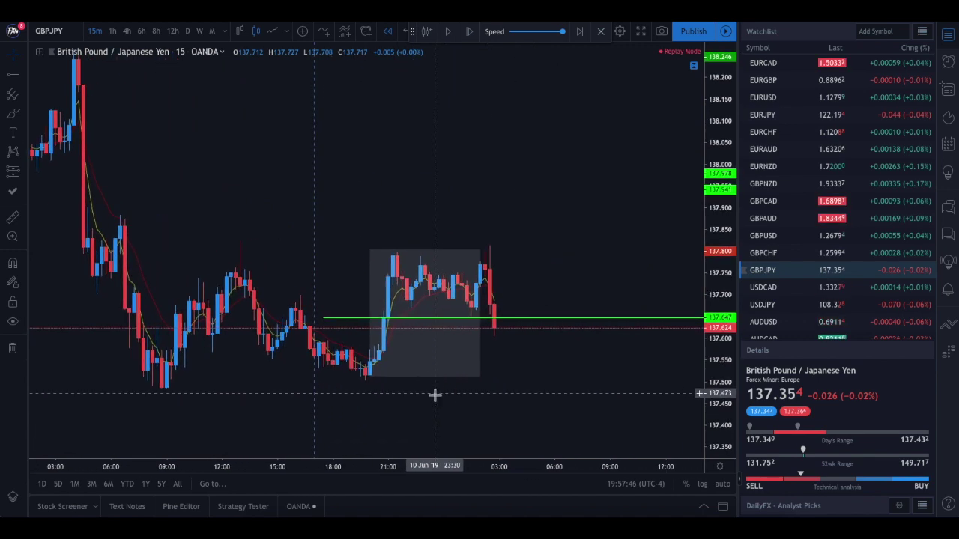
pyautogui.scroll(2, 433, 395)
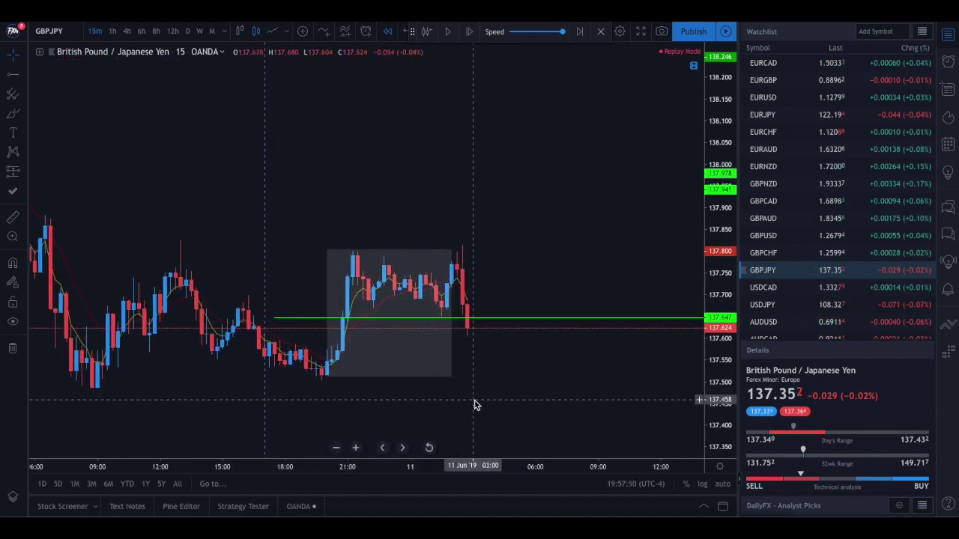
pyautogui.moveTo(474, 405); pyautogui.dragTo(489, 395)
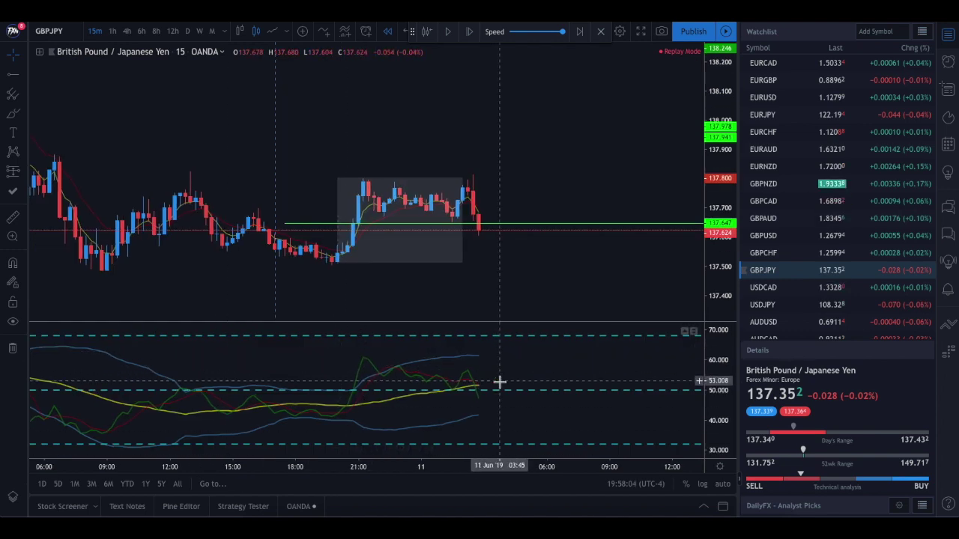
pyautogui.scroll(2, 499, 380)
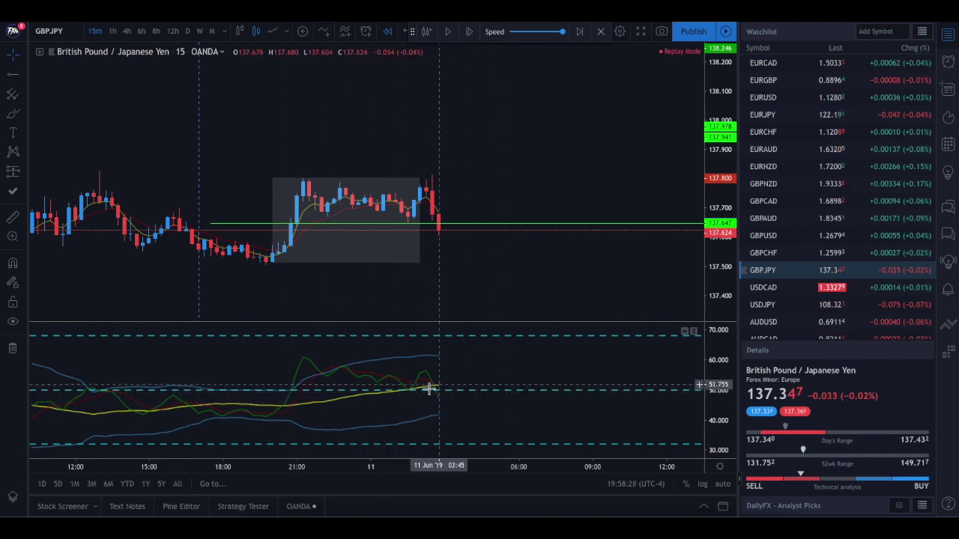
# Play the bar replay forward to the 11 Jun 10:15 candle, and maximize the price pane to hide the oscillator.
pyautogui.click(454, 33)
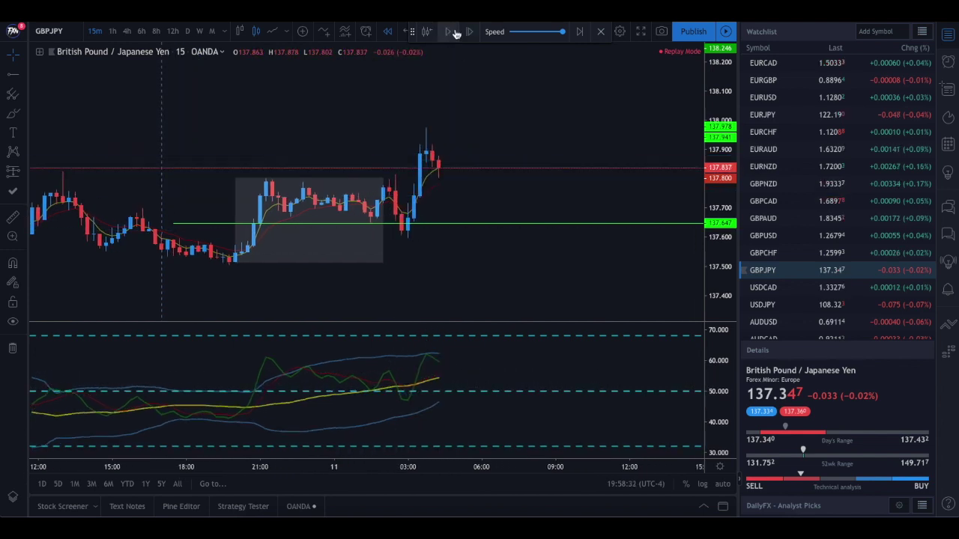
pyautogui.click(454, 33)
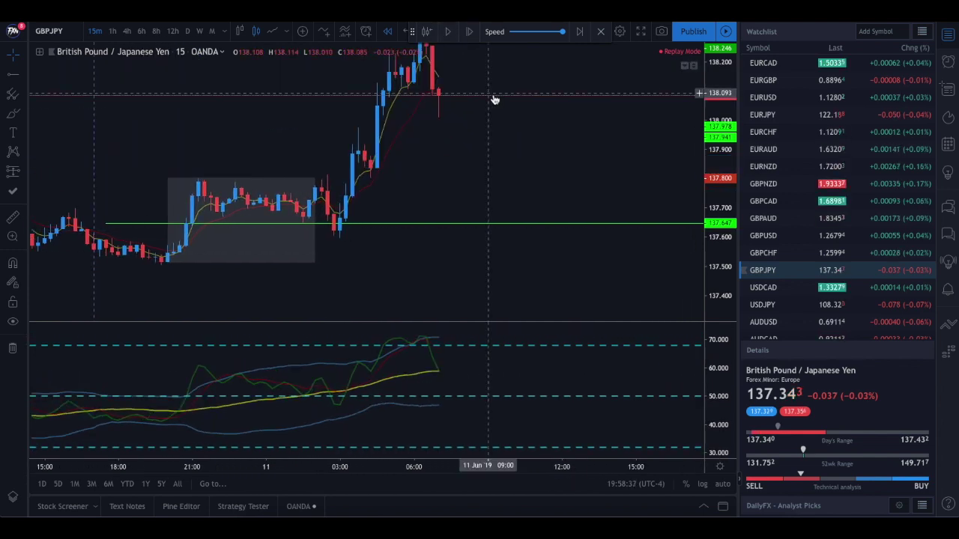
pyautogui.moveTo(622, 185); pyautogui.dragTo(412, 294)
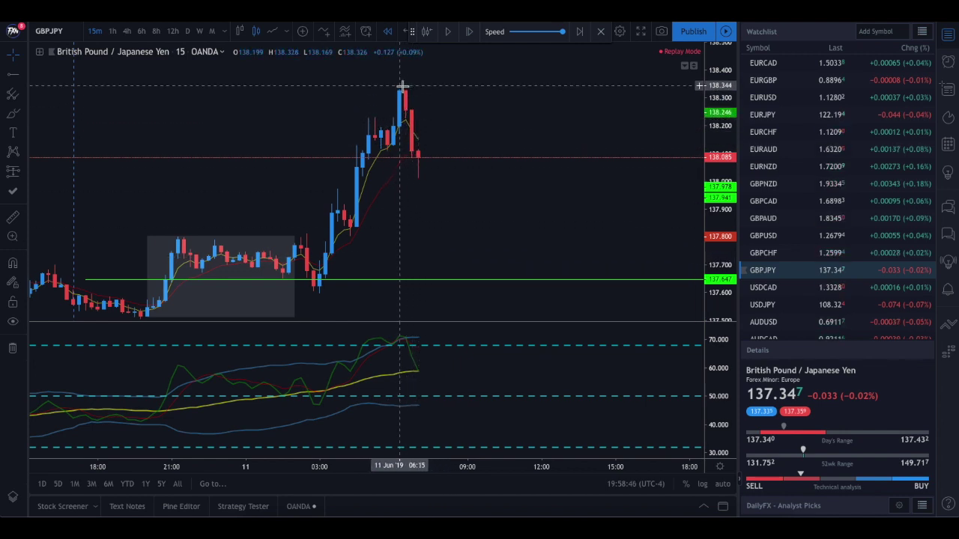
pyautogui.click(447, 32)
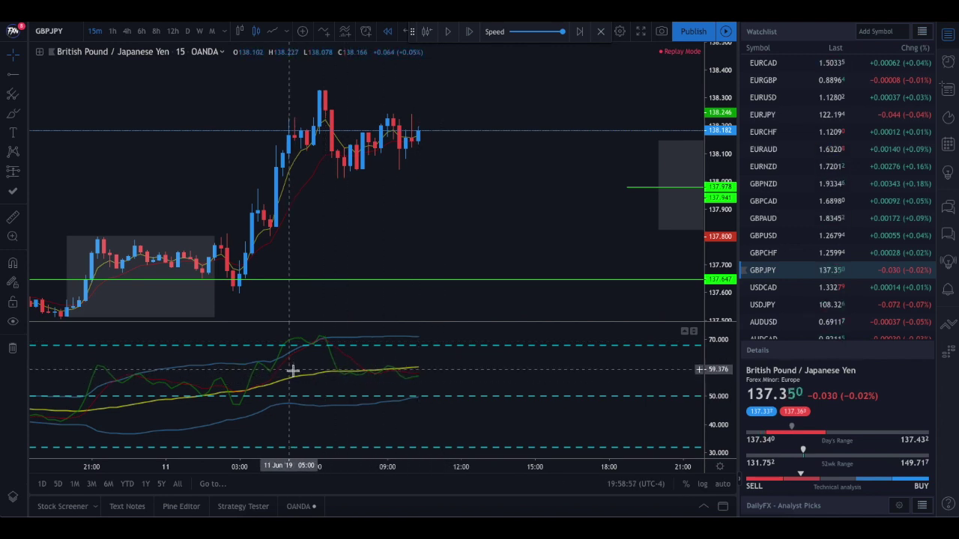
pyautogui.moveTo(272, 236); pyautogui.dragTo(418, 245)
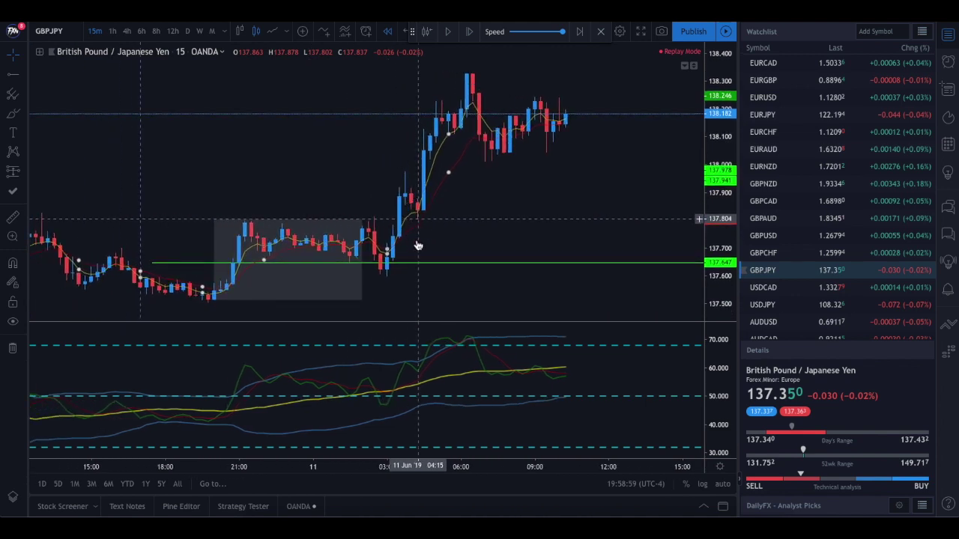
pyautogui.doubleClick(237, 171)
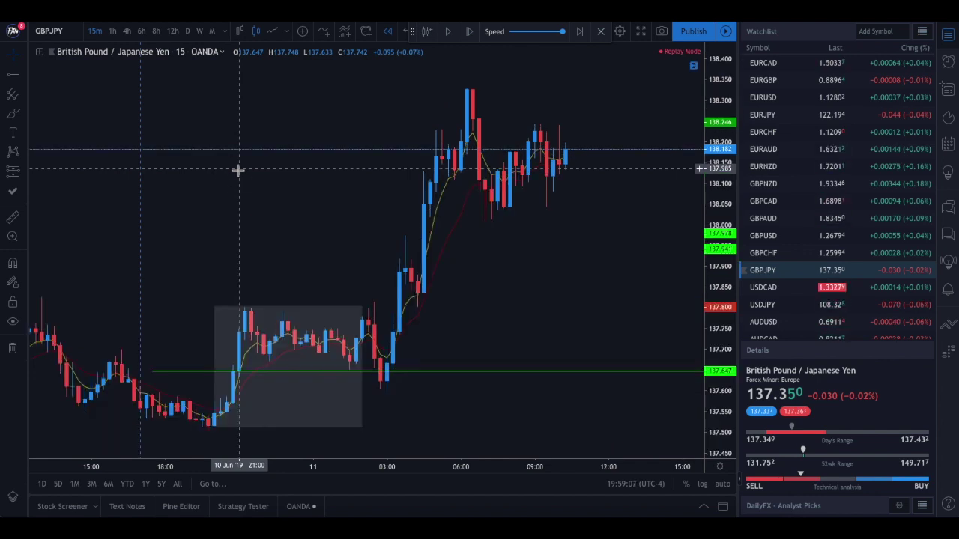